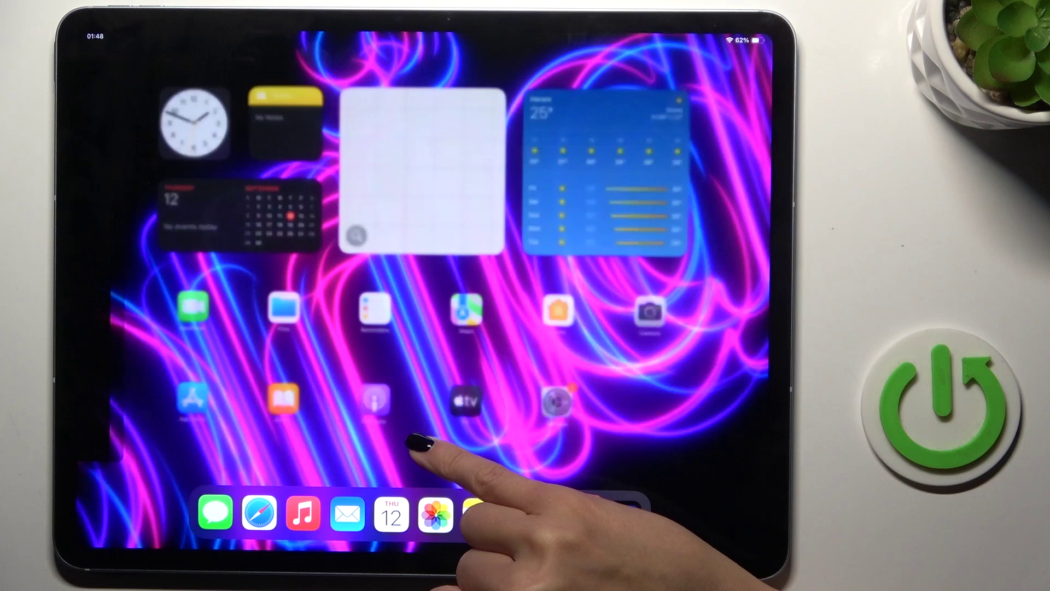
- Open the App Switcher and swipe away the Settings and Camera cards
{"action": "left_click_drag", "start_coordinate": [422, 557], "coordinate": [423, 344]}
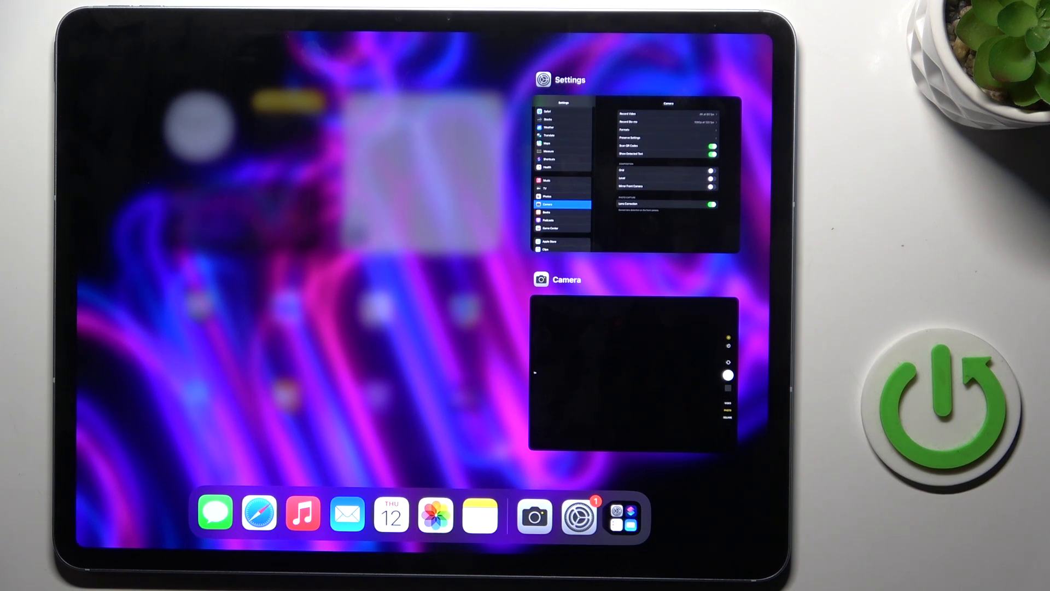
{"action": "left_click_drag", "start_coordinate": [680, 206], "coordinate": [680, 49]}
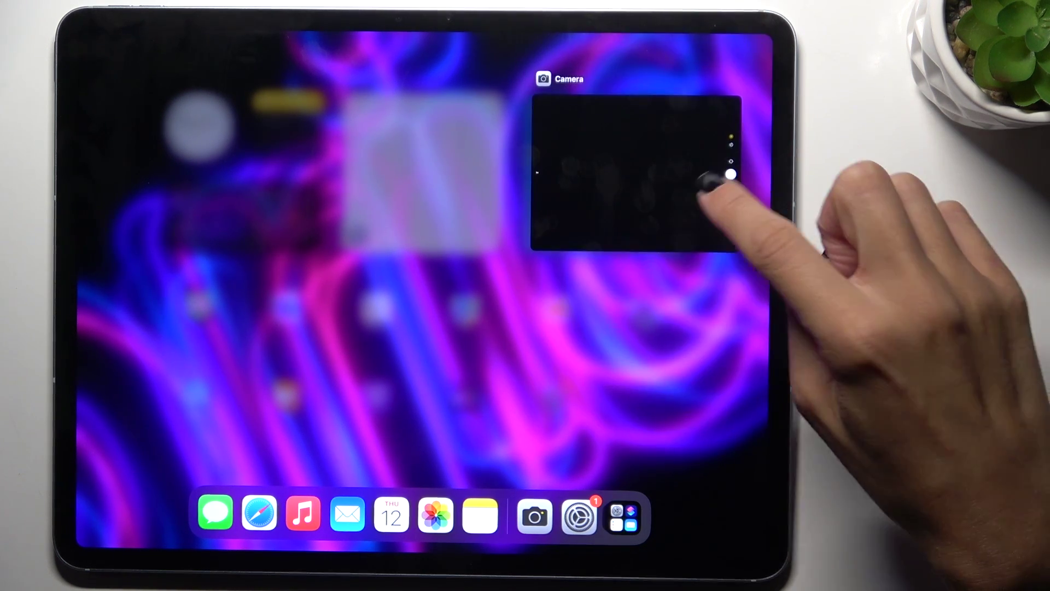
{"action": "left_click_drag", "start_coordinate": [624, 188], "coordinate": [703, 17]}
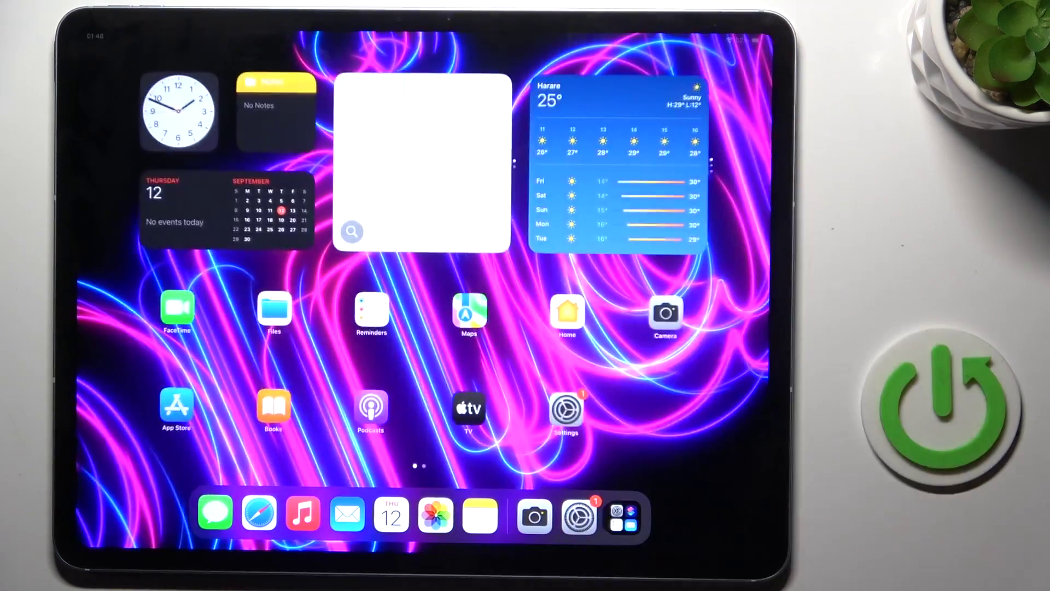
- Launch TV, Settings, Books and Notes in turn, swiping back home between launches
{"action": "left_click", "coordinate": [433, 420]}
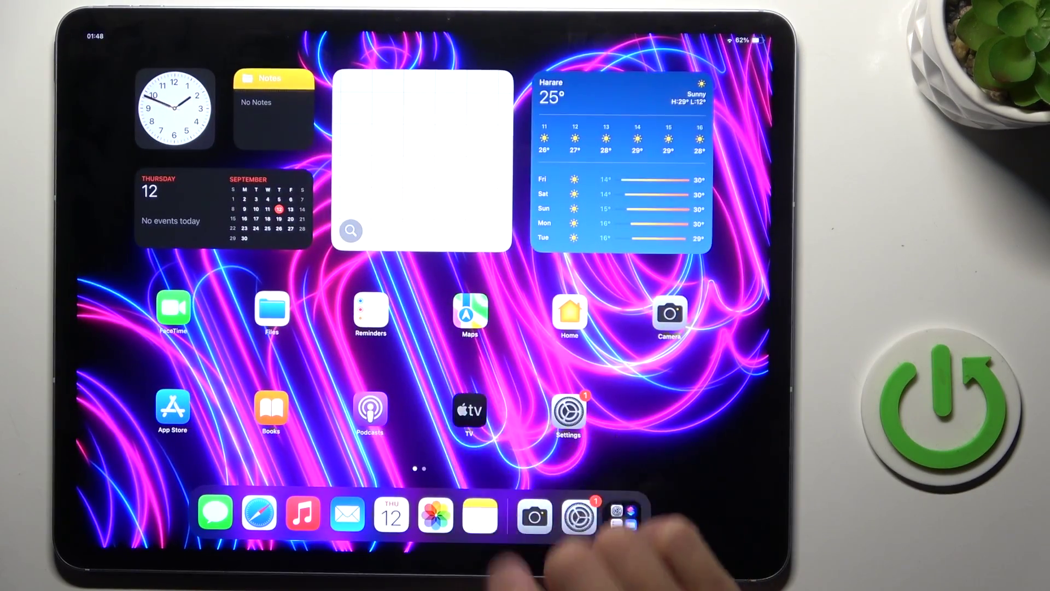
{"action": "left_click", "coordinate": [476, 515]}
{"action": "left_click_drag", "start_coordinate": [459, 545], "coordinate": [460, 345]}
{"action": "left_click", "coordinate": [569, 407]}
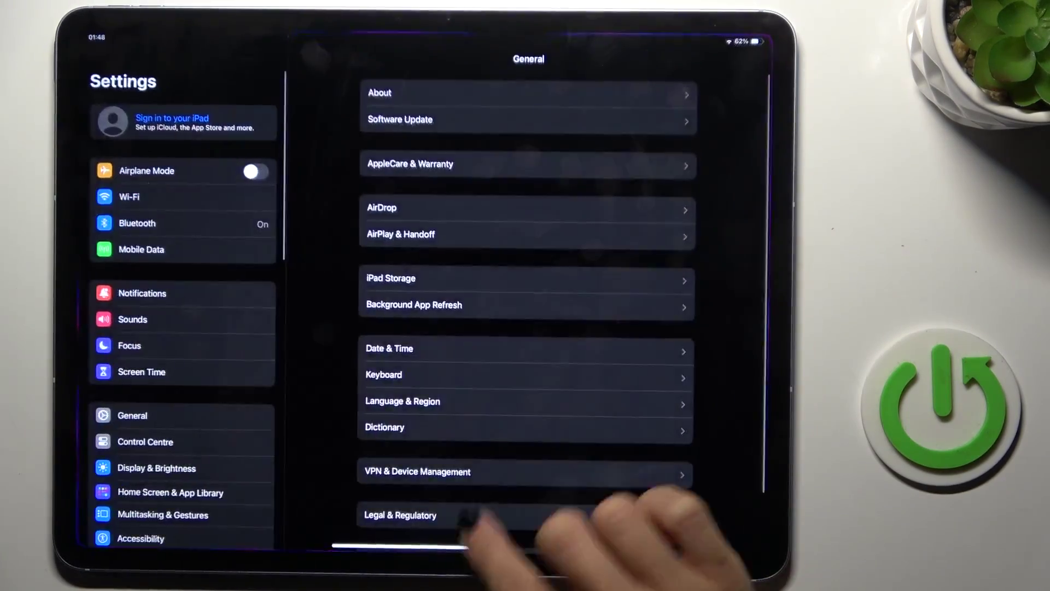
{"action": "left_click_drag", "start_coordinate": [460, 566], "coordinate": [311, 418]}
{"action": "left_click", "coordinate": [273, 407]}
{"action": "left_click_drag", "start_coordinate": [525, 574], "coordinate": [525, 426]}
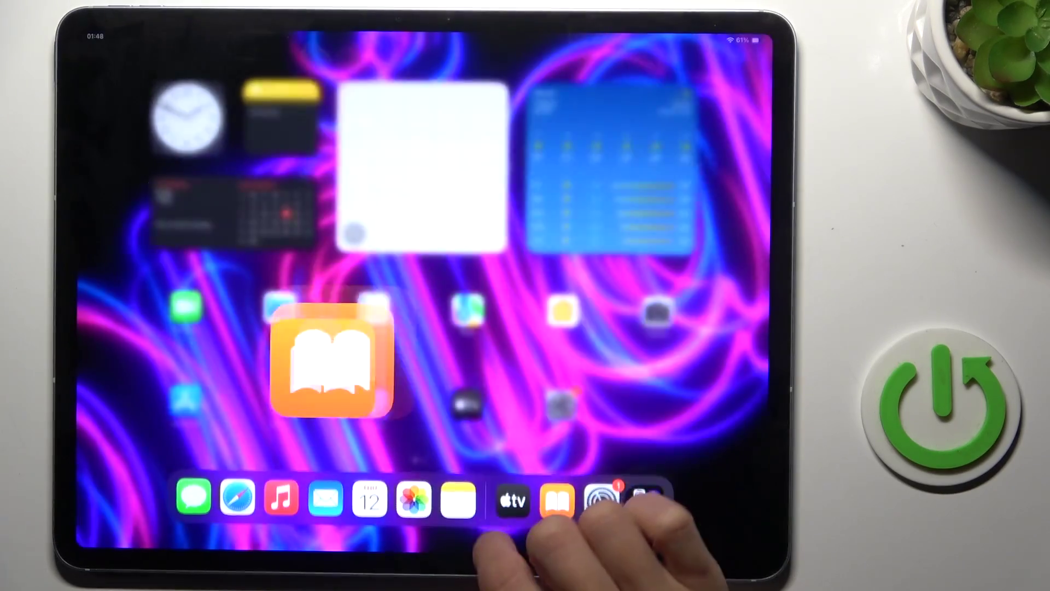
{"action": "left_click", "coordinate": [556, 517]}
- Leave Notes, open the App Switcher, and swipe away Notes, Books, Settings and TV
{"action": "left_click_drag", "start_coordinate": [607, 574], "coordinate": [575, 393]}
{"action": "left_click_drag", "start_coordinate": [493, 574], "coordinate": [446, 393]}
{"action": "left_click_drag", "start_coordinate": [648, 214], "coordinate": [648, 49]}
{"action": "mouse_move", "coordinate": [644, 115]}
{"action": "left_mouse_down"}
{"action": "mouse_move", "coordinate": [679, 262]}
{"action": "mouse_move", "coordinate": [657, 41]}
{"action": "left_mouse_up"}
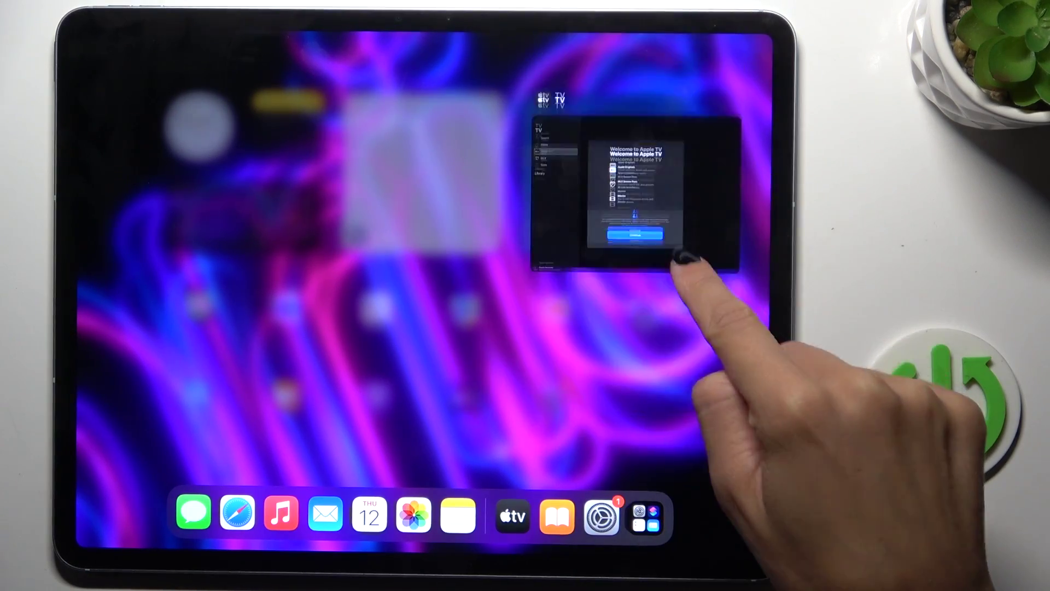
{"action": "left_click_drag", "start_coordinate": [680, 263], "coordinate": [679, 12]}
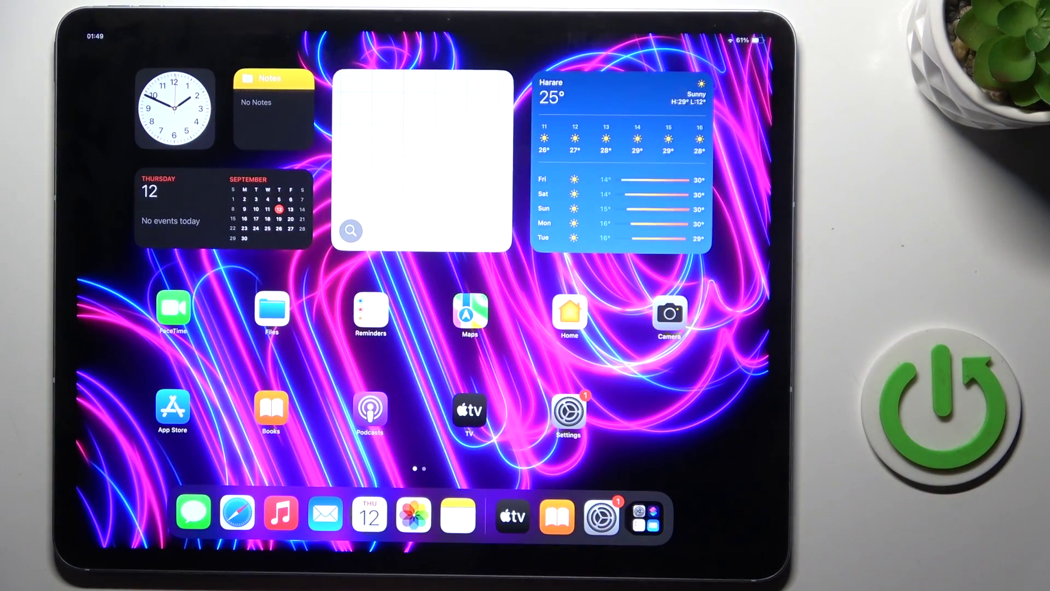